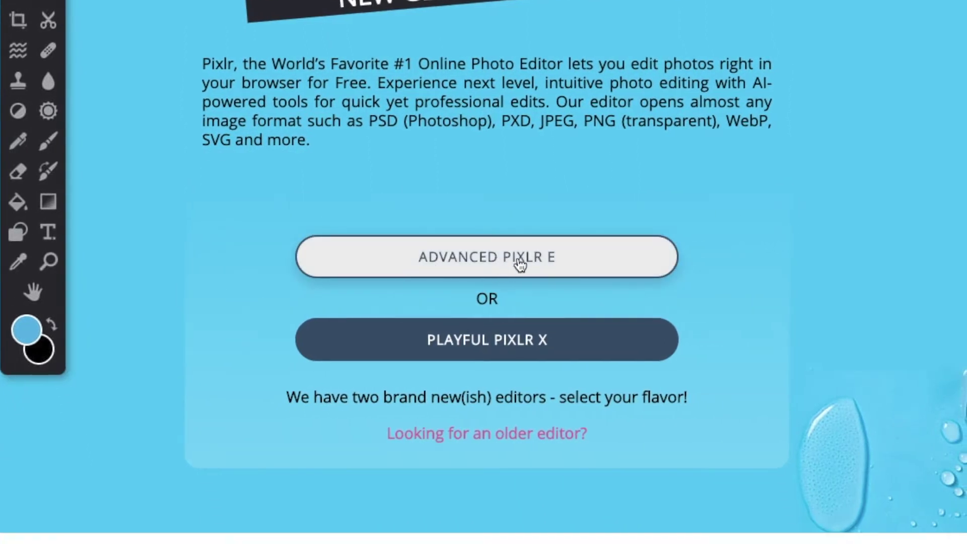
In the advanced Pixlr E editor, create a new 150×150 px image with a transparent background.
{"action": "left_click", "coordinate": [520, 268]}
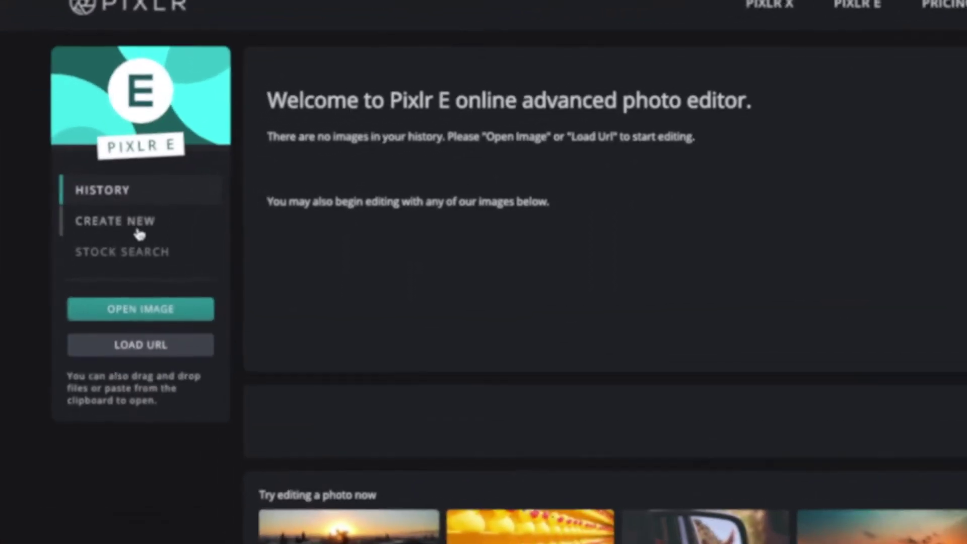
{"action": "left_click", "coordinate": [126, 223]}
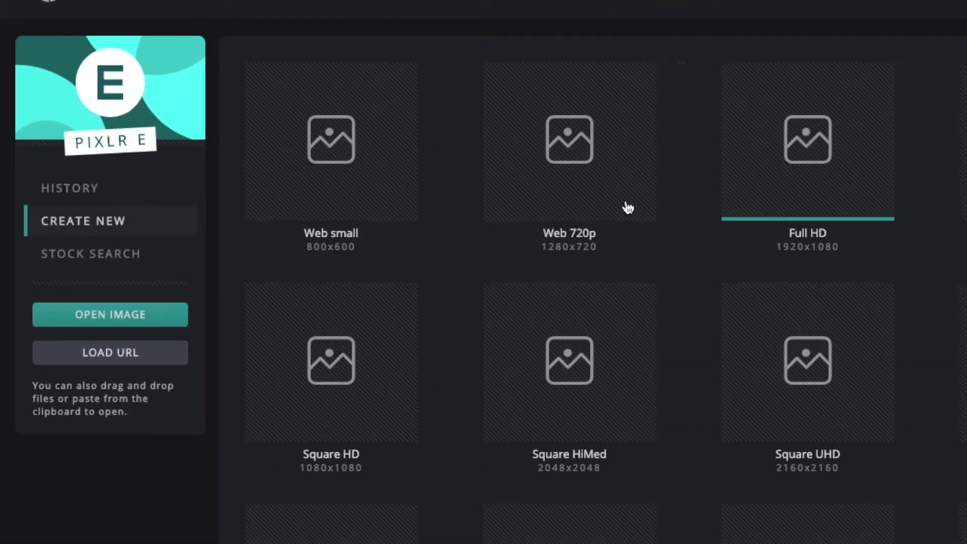
{"action": "left_click", "coordinate": [850, 113]}
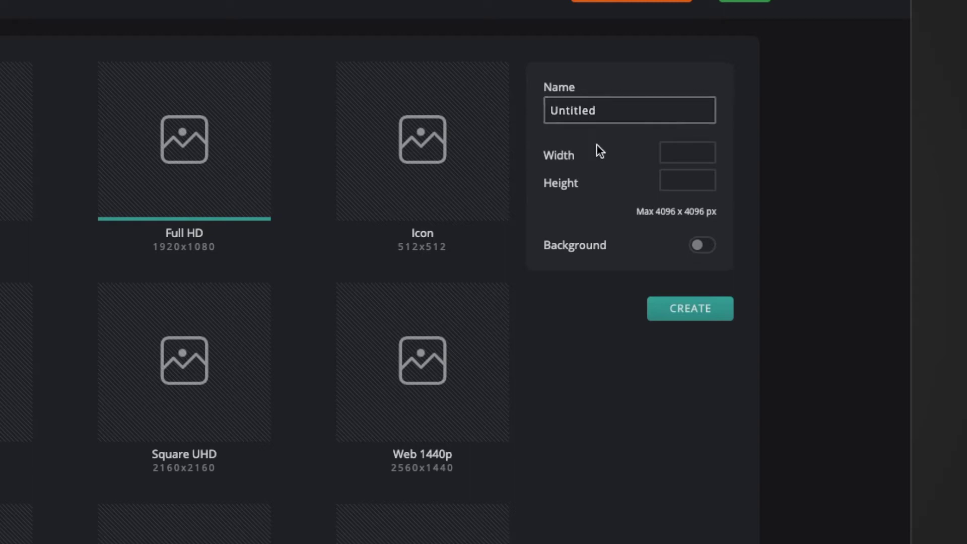
{"action": "left_click", "coordinate": [679, 155]}
{"action": "type", "text": "150"}
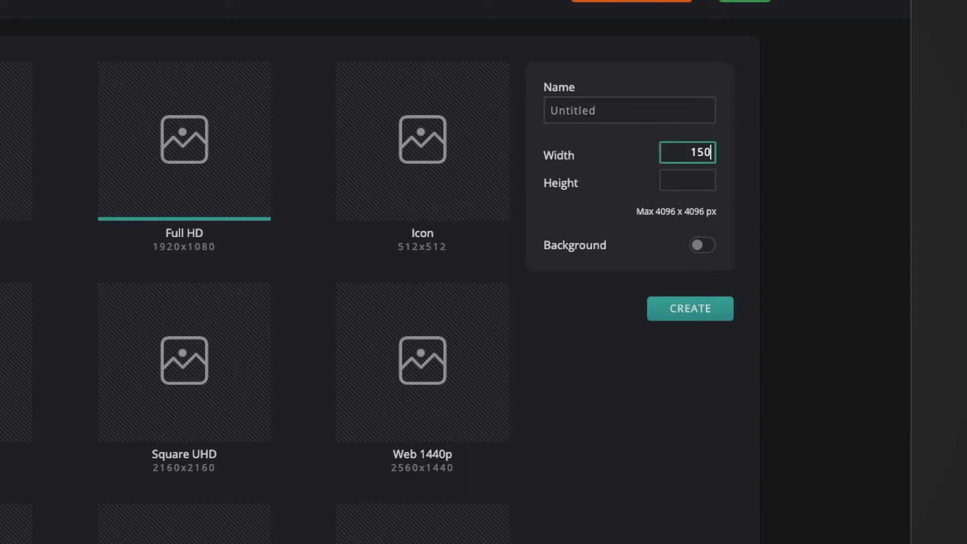
{"action": "left_click", "coordinate": [690, 186]}
{"action": "type", "text": "150"}
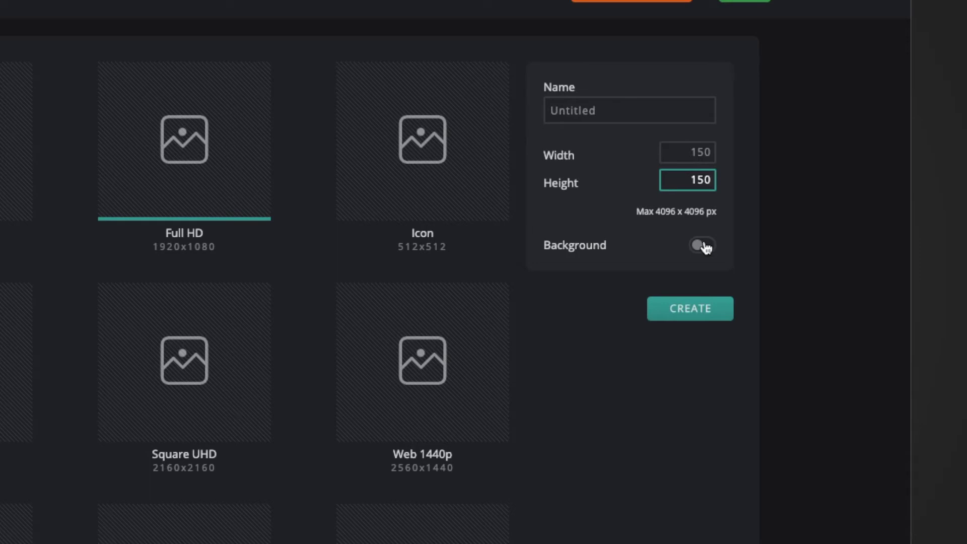
{"action": "left_click", "coordinate": [707, 309]}
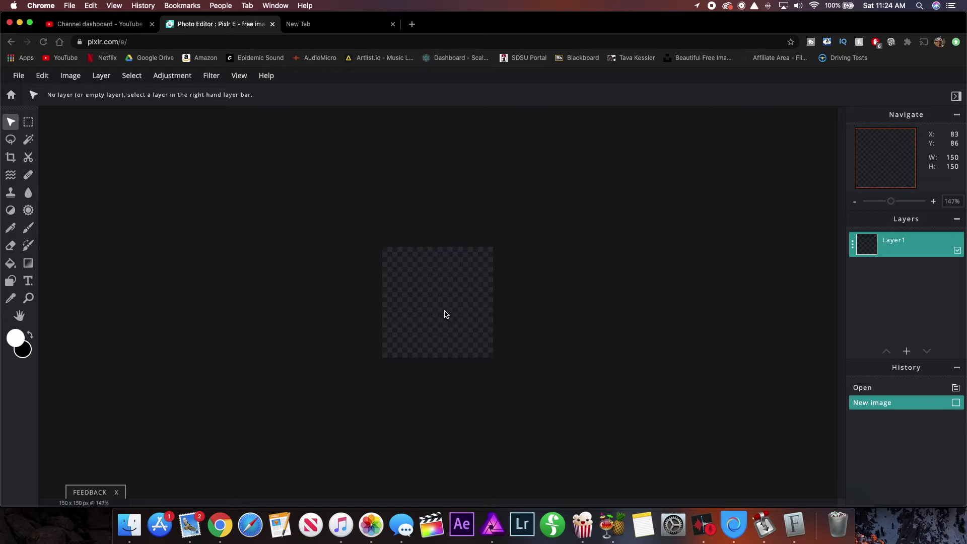
{"action": "scroll", "coordinate": [445, 324], "scroll_direction": "up", "scroll_amount": 5}
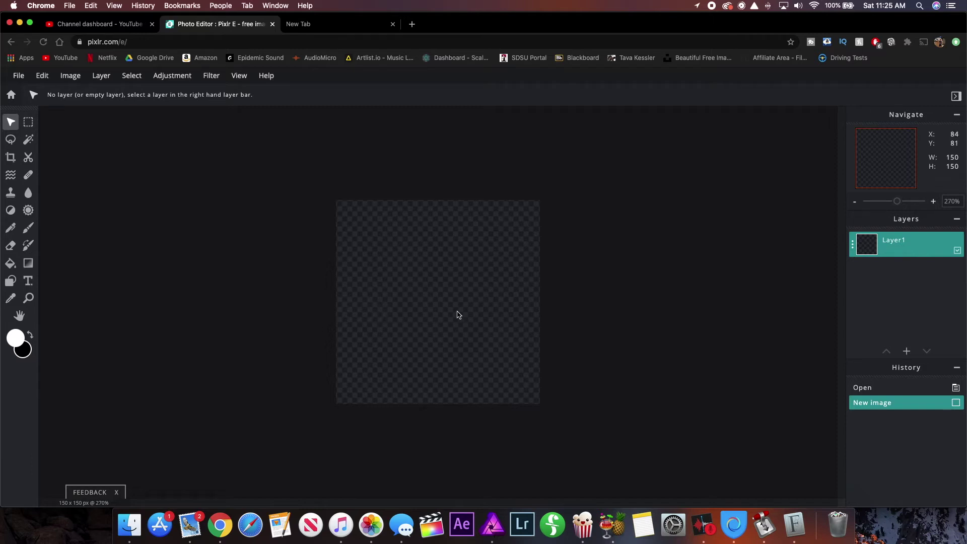
{"action": "left_click", "coordinate": [505, 314]}
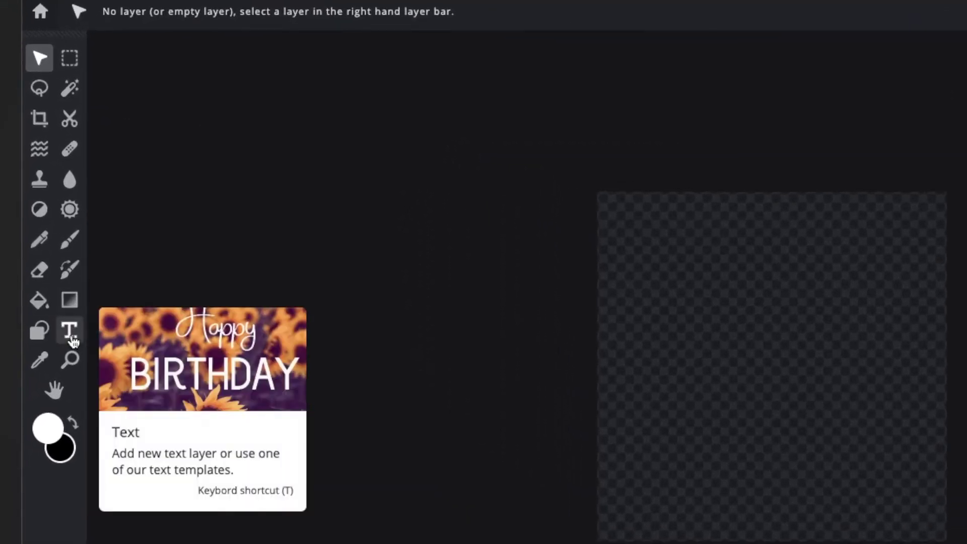
{"action": "left_click", "coordinate": [70, 336]}
Add a white text layer on the canvas reading 'TAVA'.
{"action": "left_click", "coordinate": [729, 353]}
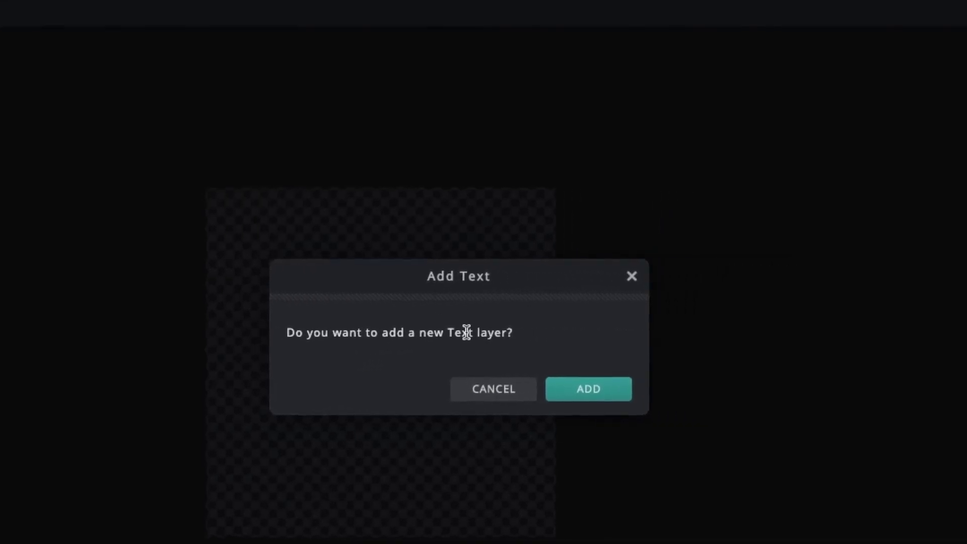
{"action": "left_click", "coordinate": [592, 388]}
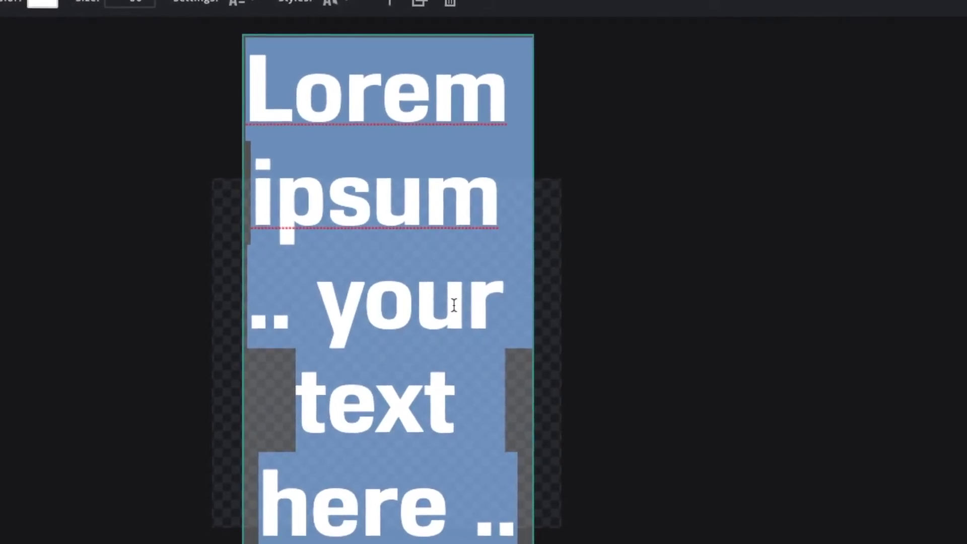
{"action": "type", "text": "TAVA"}
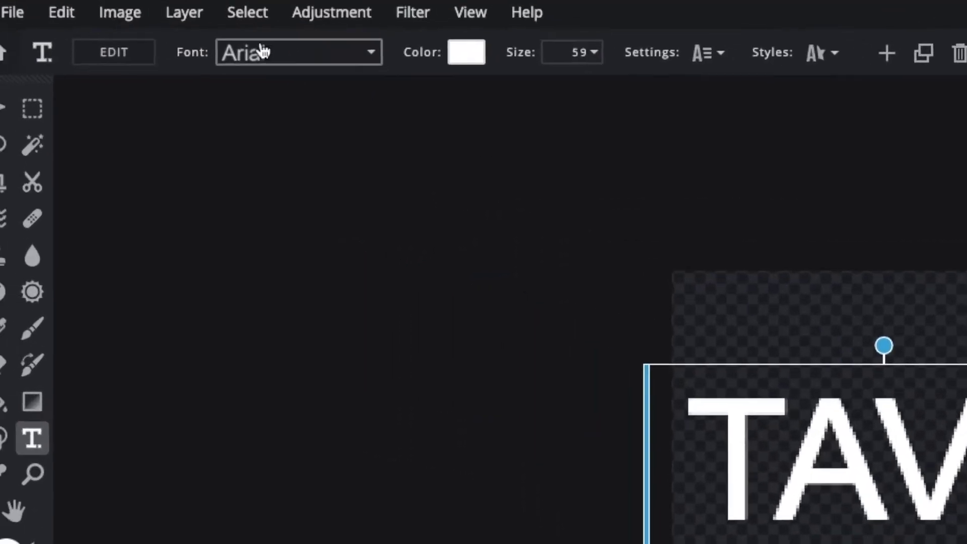
Load the local font file DDT W00 Bold.ttf and apply Ddt w00 bold to the TAVA text.
{"action": "left_click", "coordinate": [275, 52]}
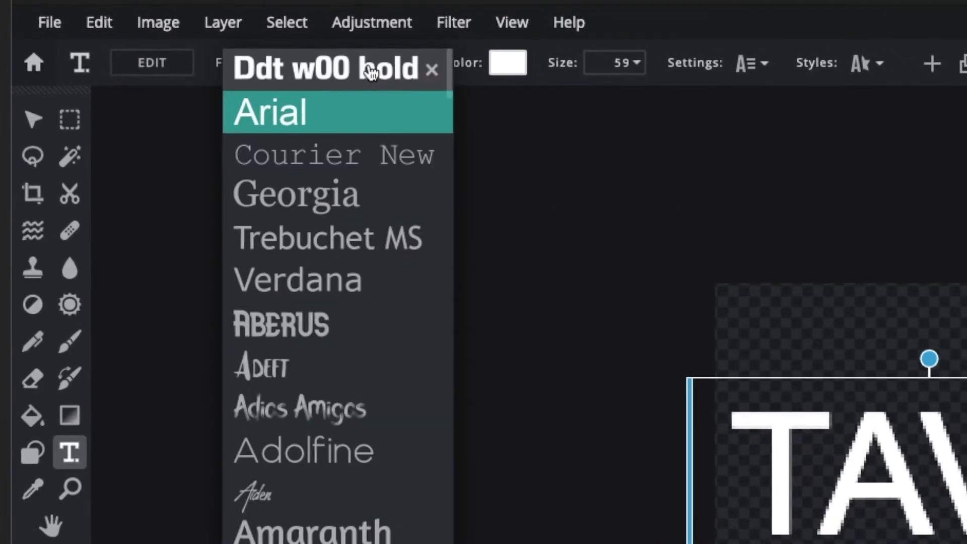
{"action": "scroll", "coordinate": [347, 474], "scroll_direction": "down", "scroll_amount": 5}
{"action": "scroll", "coordinate": [391, 484], "scroll_direction": "up", "scroll_amount": 15}
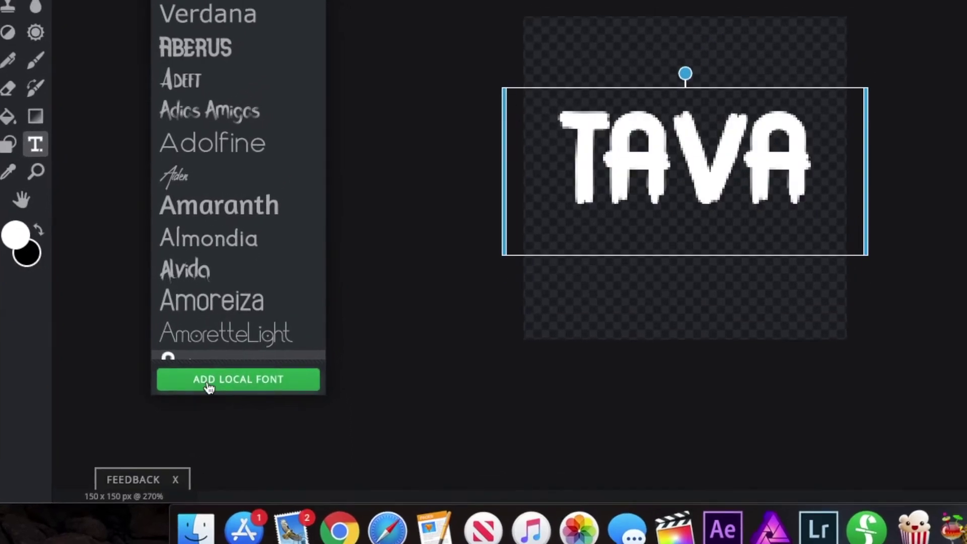
{"action": "left_click", "coordinate": [157, 450]}
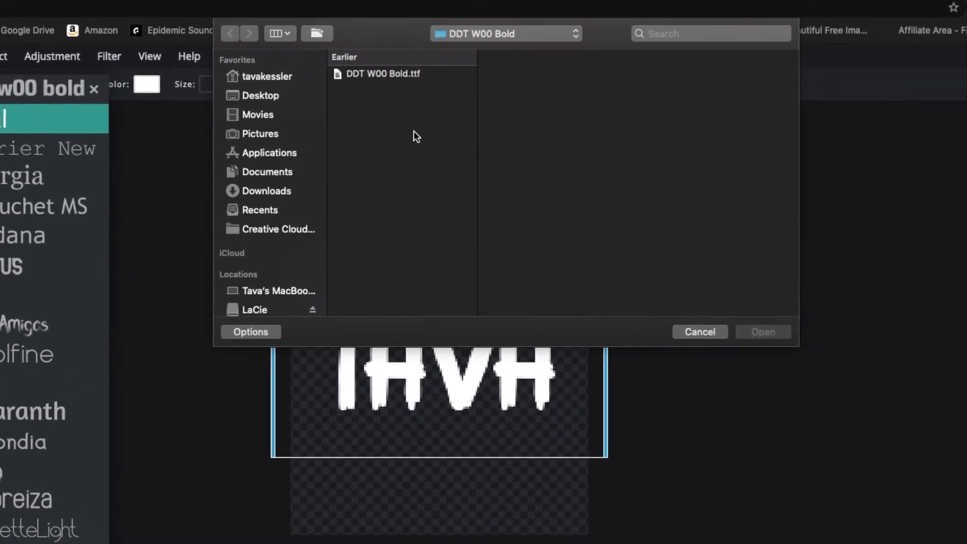
{"action": "left_click", "coordinate": [386, 73]}
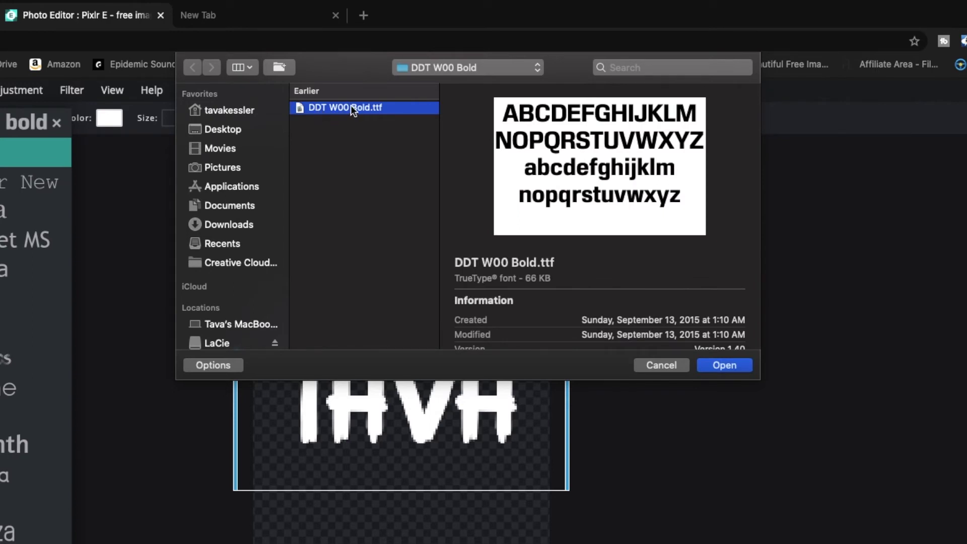
{"action": "left_click", "coordinate": [724, 365]}
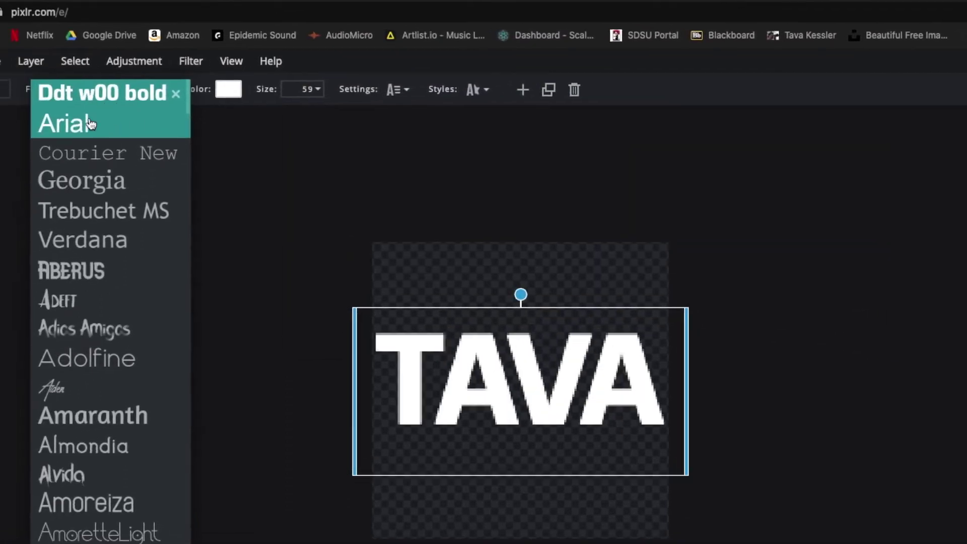
{"action": "left_click", "coordinate": [73, 112]}
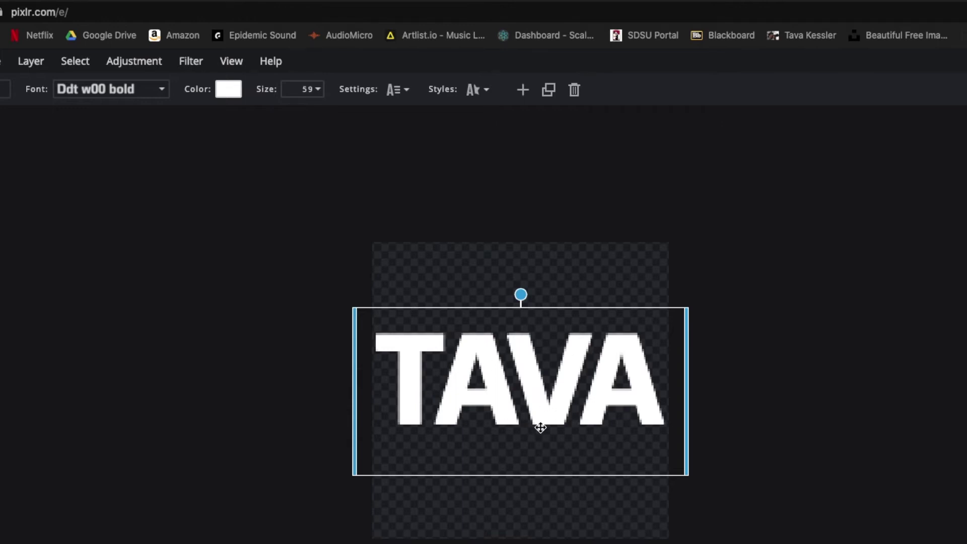
Finish editing the TAVA text and confirm its colour is still white.
{"action": "key", "text": "Escape"}
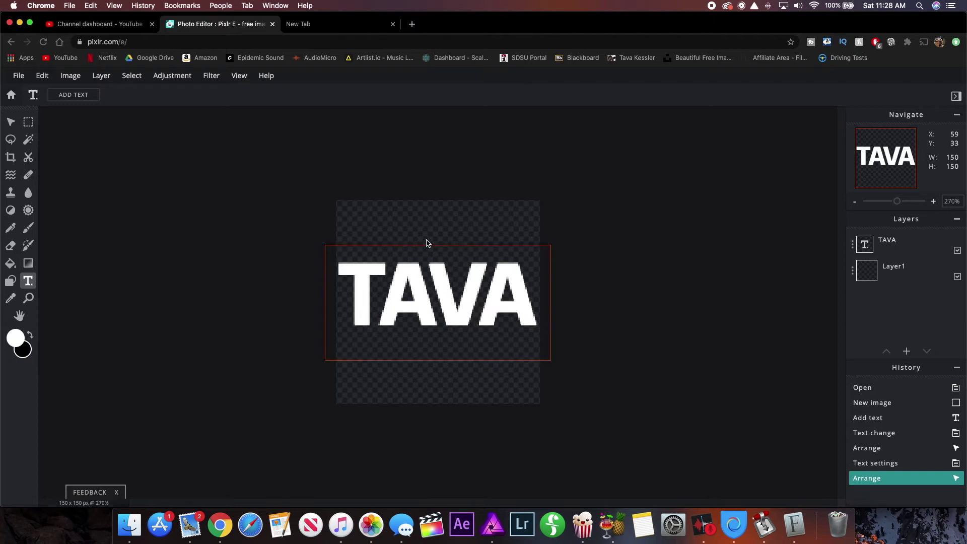
{"action": "left_click", "coordinate": [436, 291]}
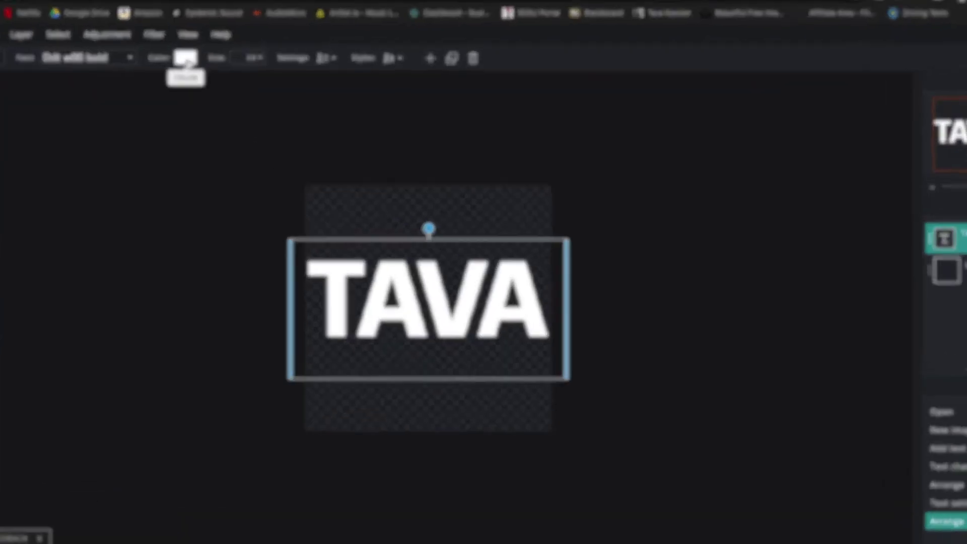
{"action": "left_click", "coordinate": [186, 58]}
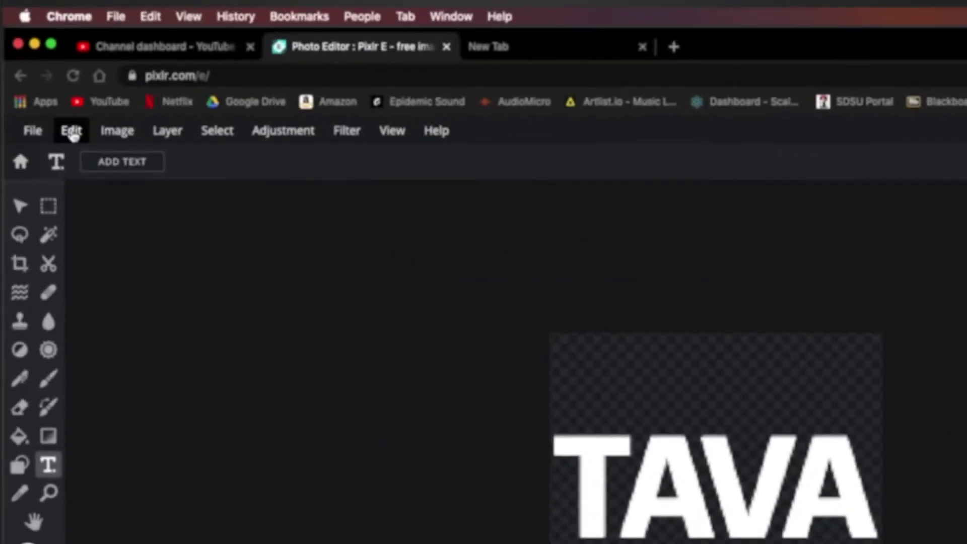
Save the image as a 150×150 PNG, downloading it as Untitled.png.
{"action": "left_click", "coordinate": [18, 76]}
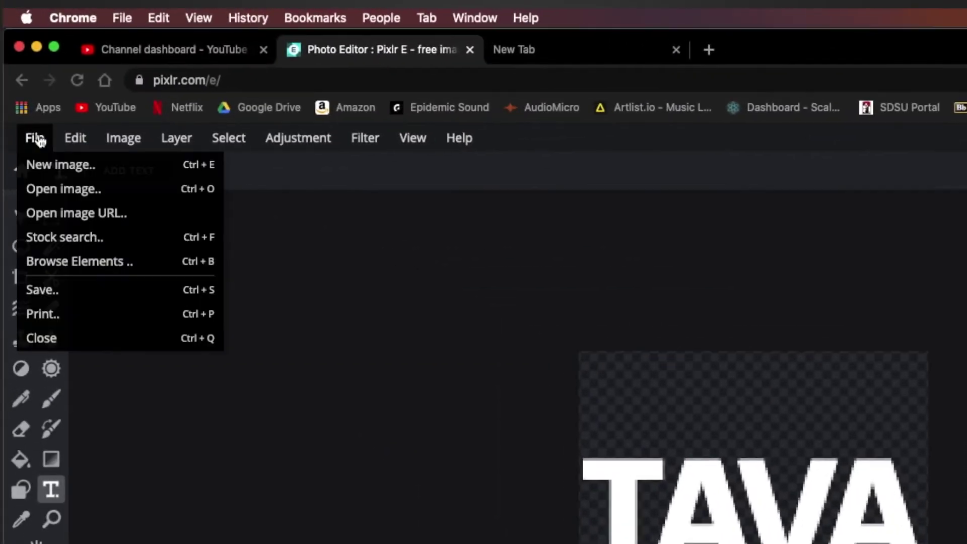
{"action": "left_click", "coordinate": [70, 294]}
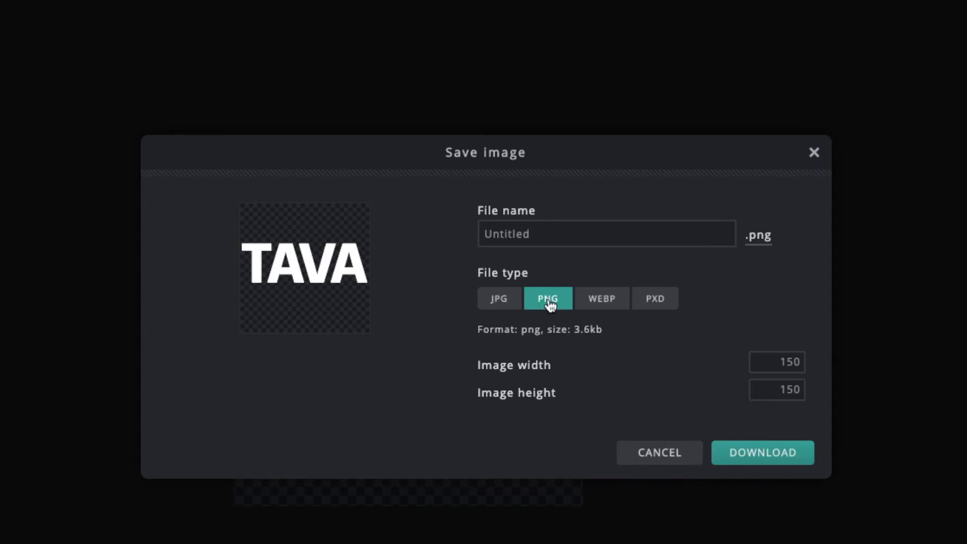
{"action": "left_click", "coordinate": [506, 372]}
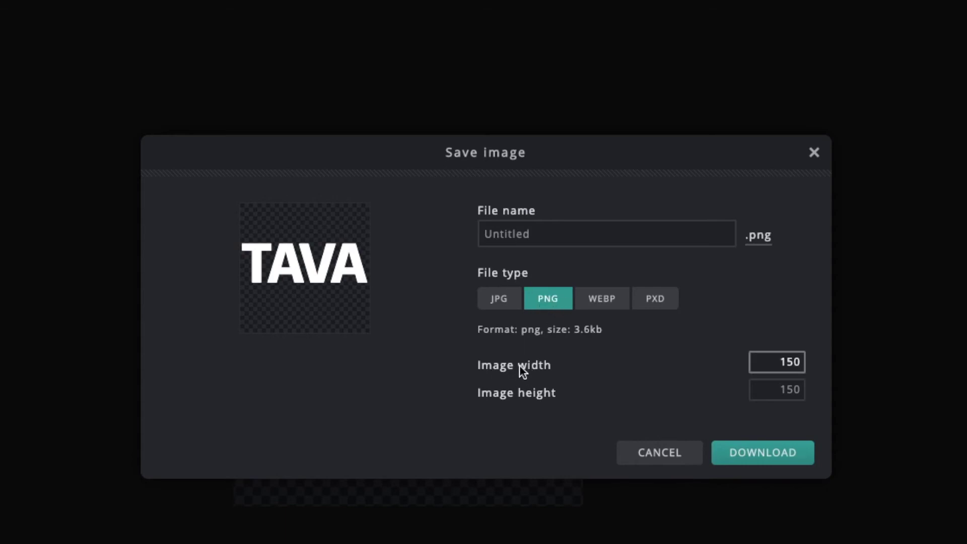
{"action": "left_click", "coordinate": [526, 392]}
{"action": "left_click", "coordinate": [542, 374]}
{"action": "left_click", "coordinate": [457, 343]}
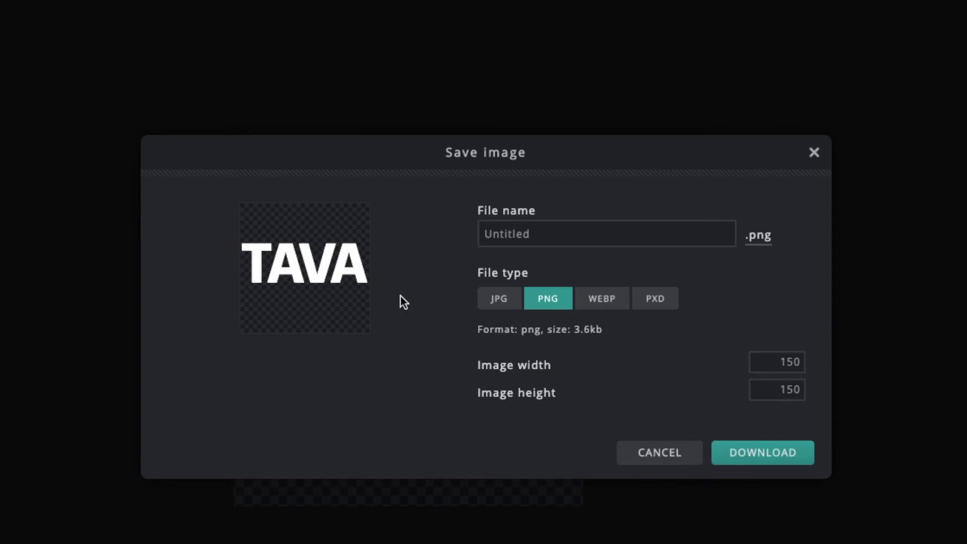
{"action": "left_click", "coordinate": [774, 463]}
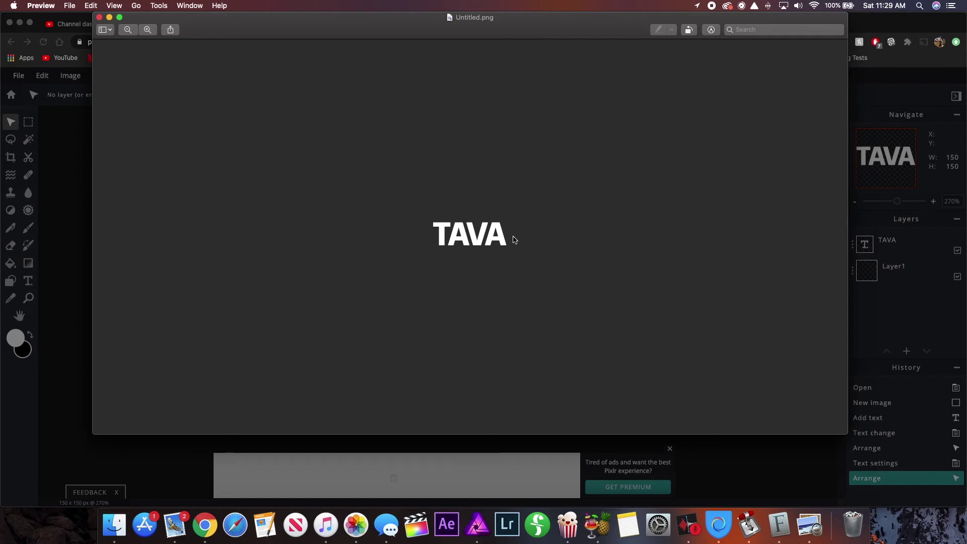
Close the Untitled.png Preview window.
{"action": "left_click", "coordinate": [99, 18]}
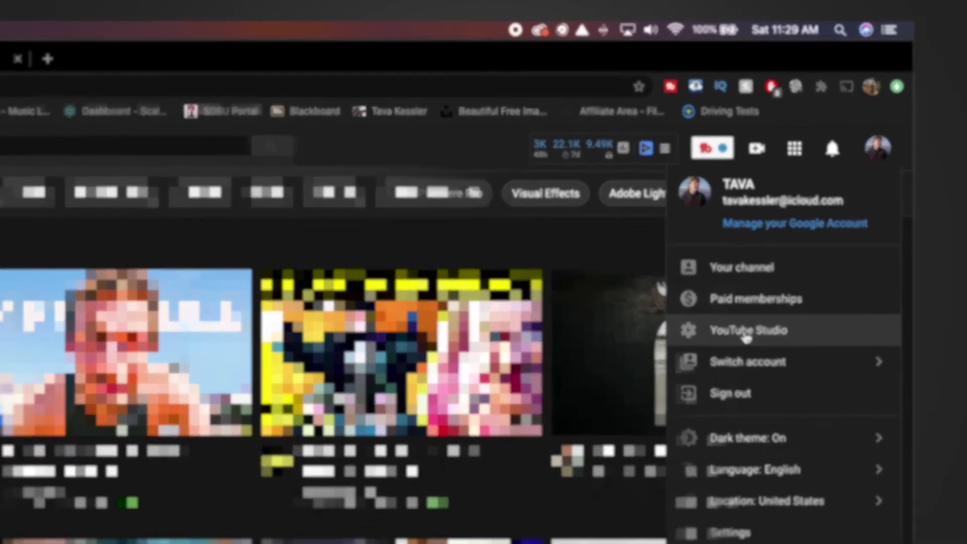
{"action": "left_click", "coordinate": [717, 365]}
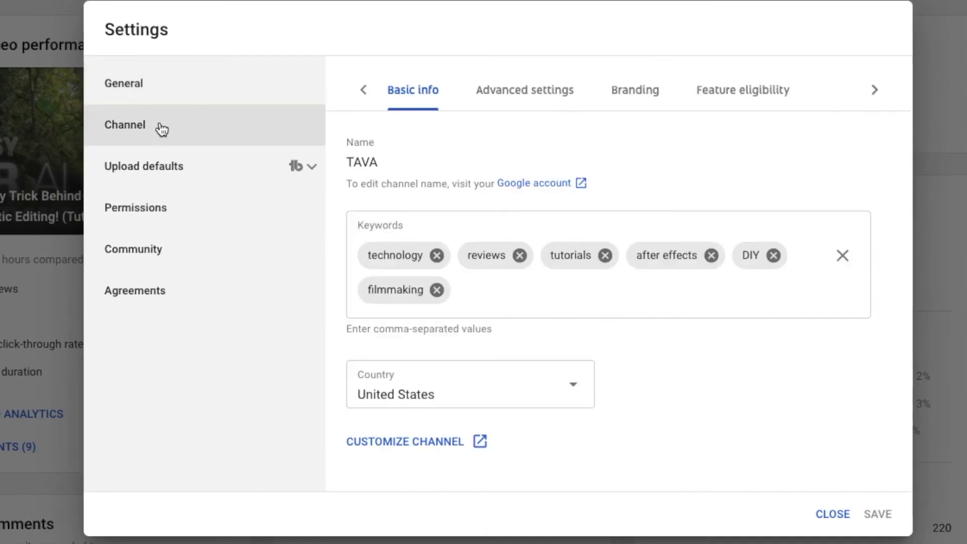
{"action": "left_click", "coordinate": [599, 99]}
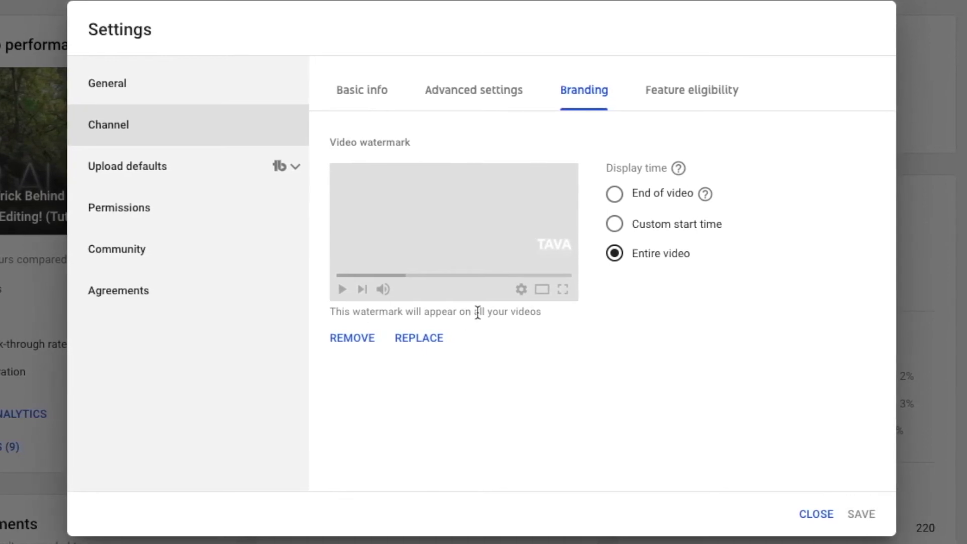
{"action": "left_click", "coordinate": [425, 345]}
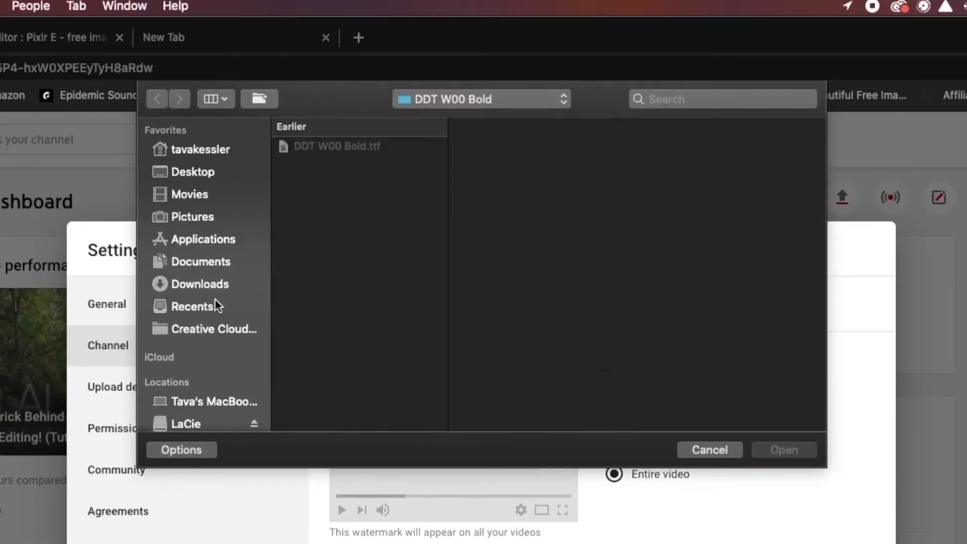
Upload Untitled.png from Downloads as the new video watermark.
{"action": "left_click", "coordinate": [219, 284]}
{"action": "left_click", "coordinate": [336, 167]}
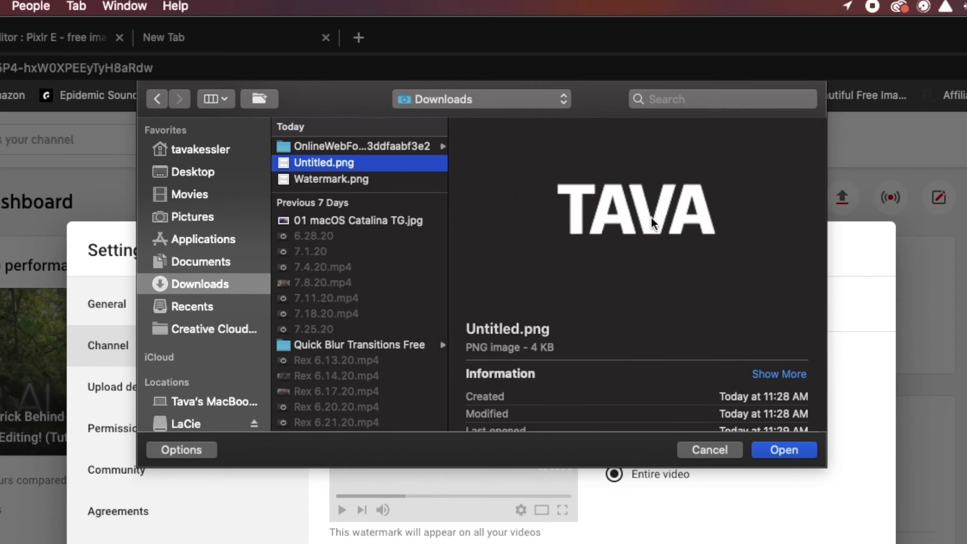
{"action": "left_click", "coordinate": [790, 453]}
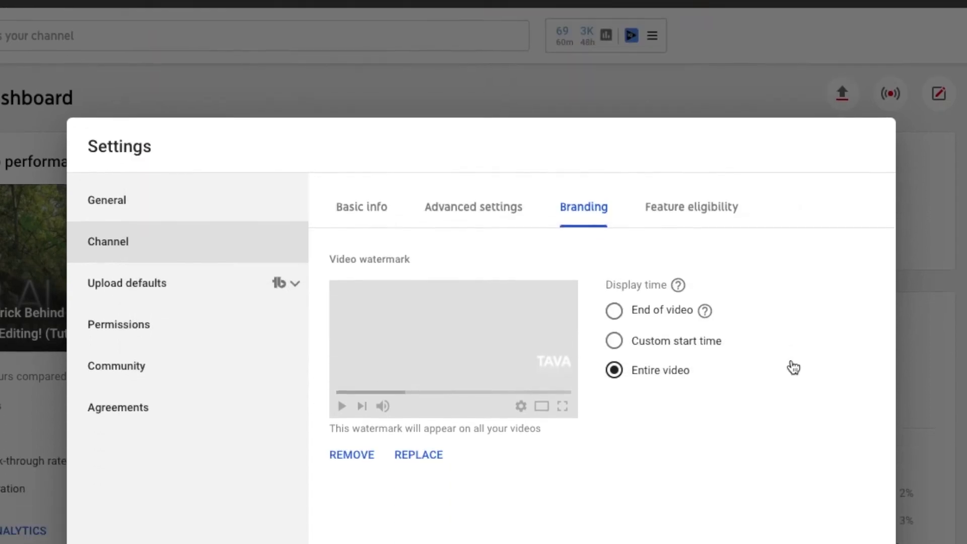